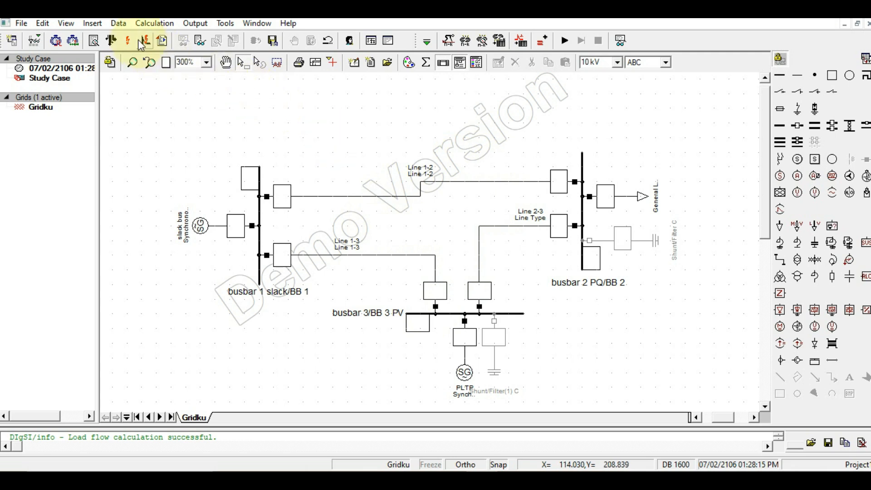
# Try to run the balanced, positive-sequence AC load flow calculation on the Gridku network.
pyautogui.click(111, 40)
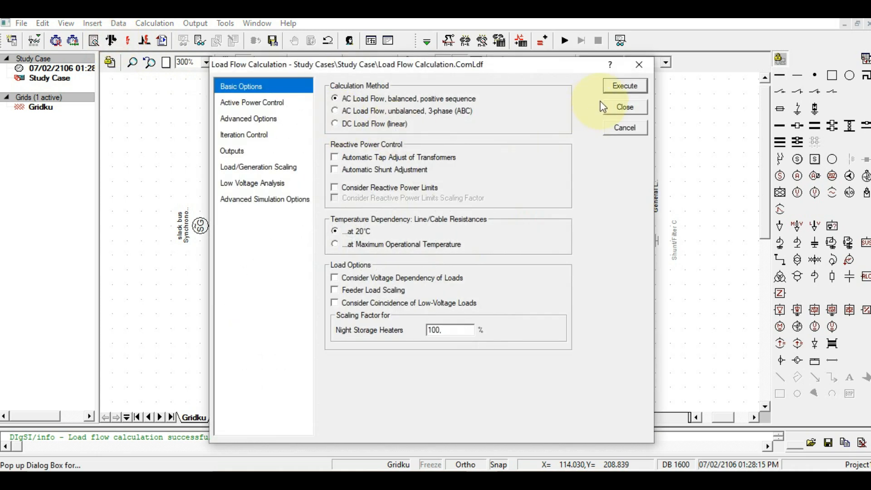
pyautogui.click(627, 87)
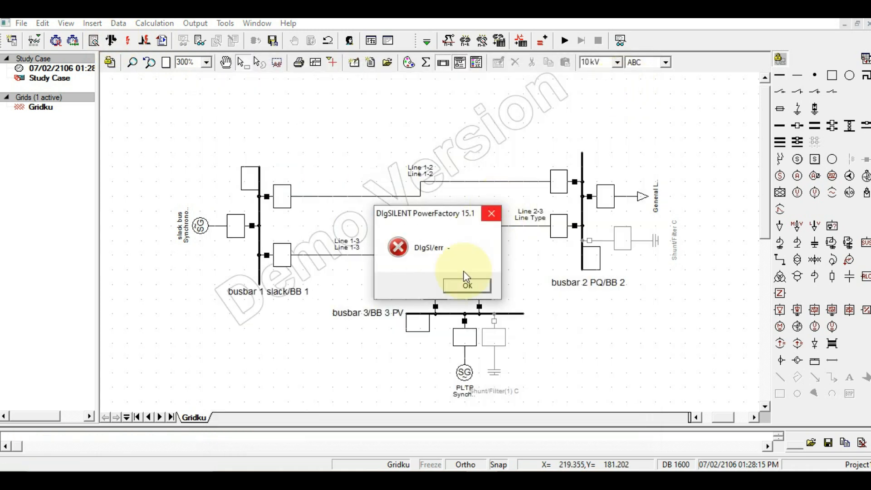
pyautogui.click(458, 286)
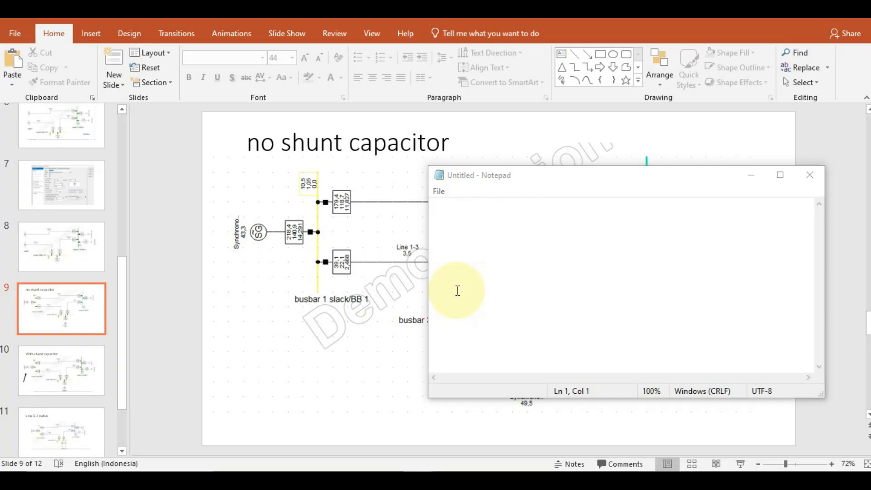
# Relaunch PowerFactory 15.1 and minimize the empty Notepad window.
pyautogui.press('super')
pyautogui.write('po')
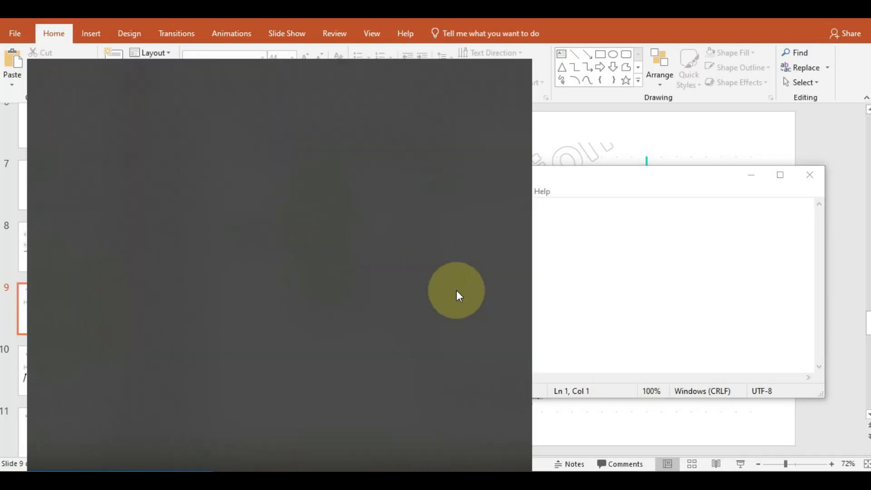
pyautogui.write('wer')
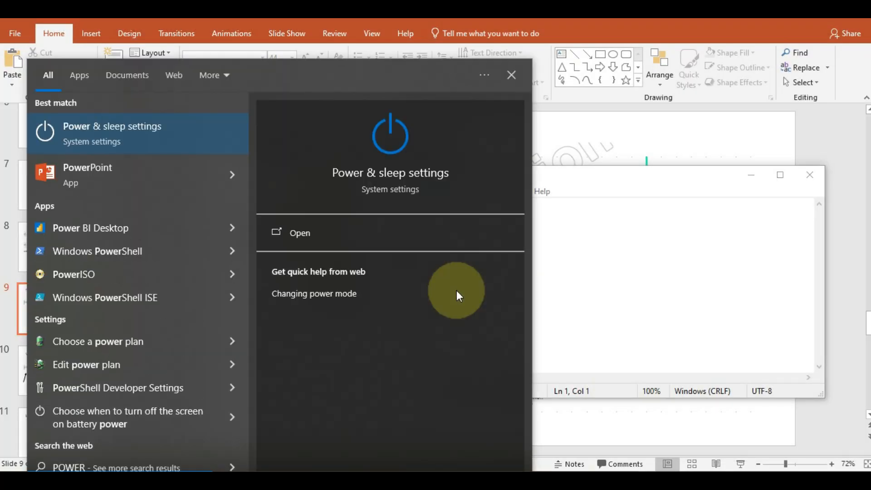
pyautogui.write('f')
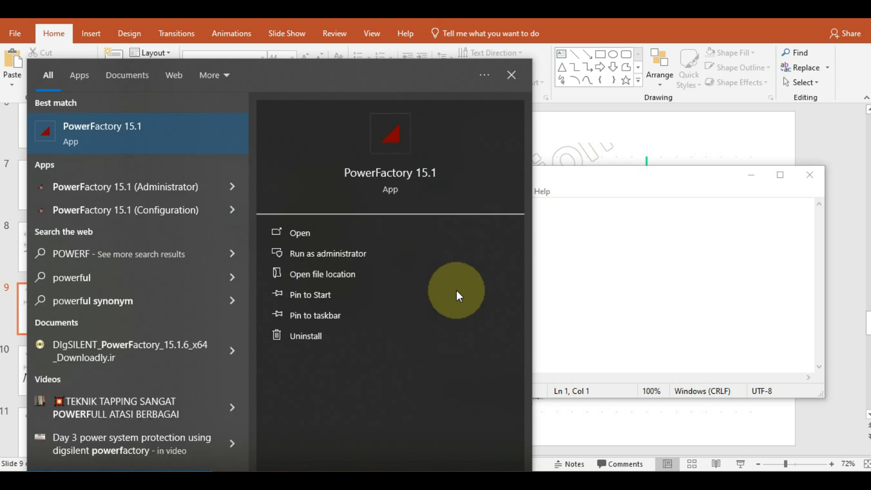
pyautogui.press('Return')
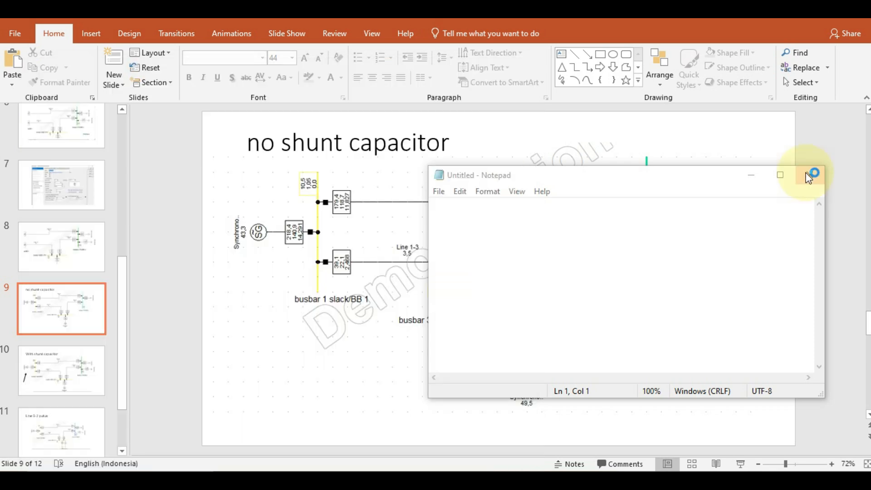
pyautogui.click(752, 176)
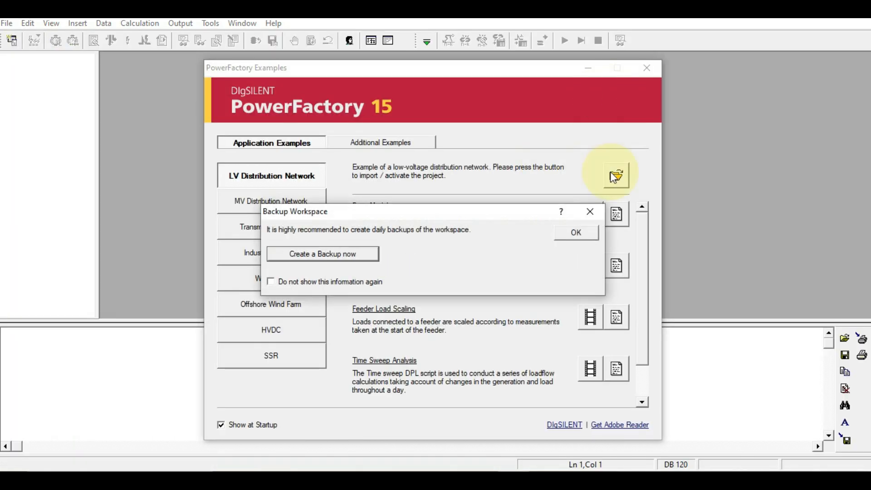
# Dismiss the backup reminder and the examples window, and activate the recent project Project1 without purging its storage.
pyautogui.click(576, 230)
pyautogui.click(647, 68)
pyautogui.click(7, 23)
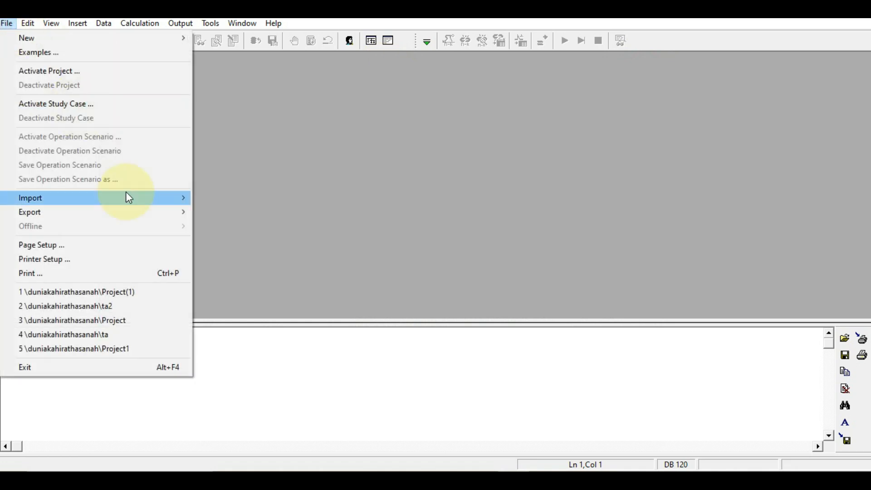
pyautogui.click(125, 348)
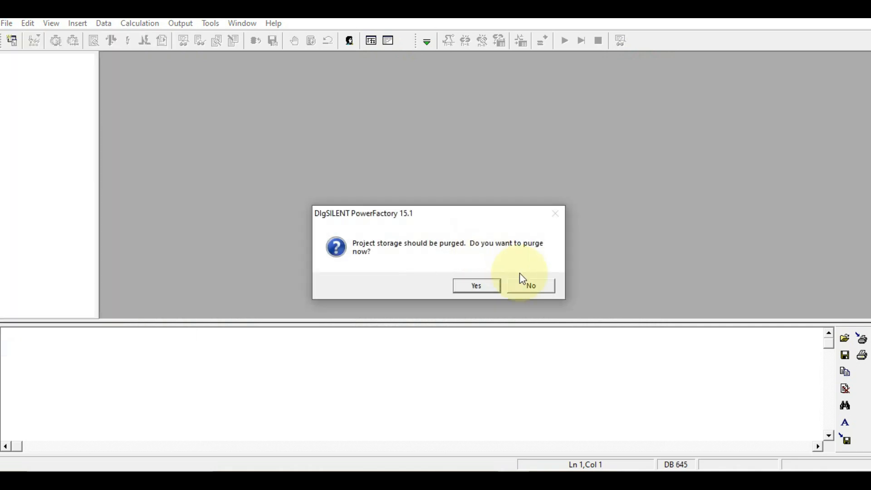
pyautogui.click(533, 286)
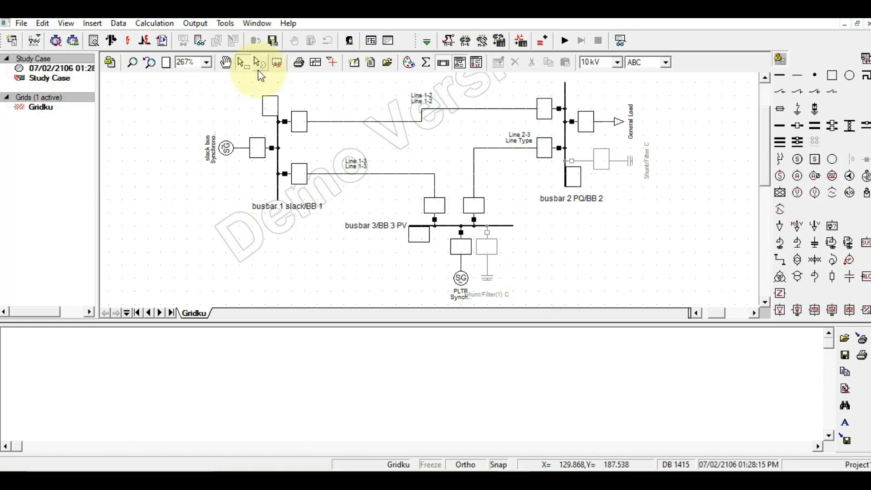
# Run the load flow calculation on the Gridku network with the shunt capacitors disconnected.
pyautogui.click(126, 44)
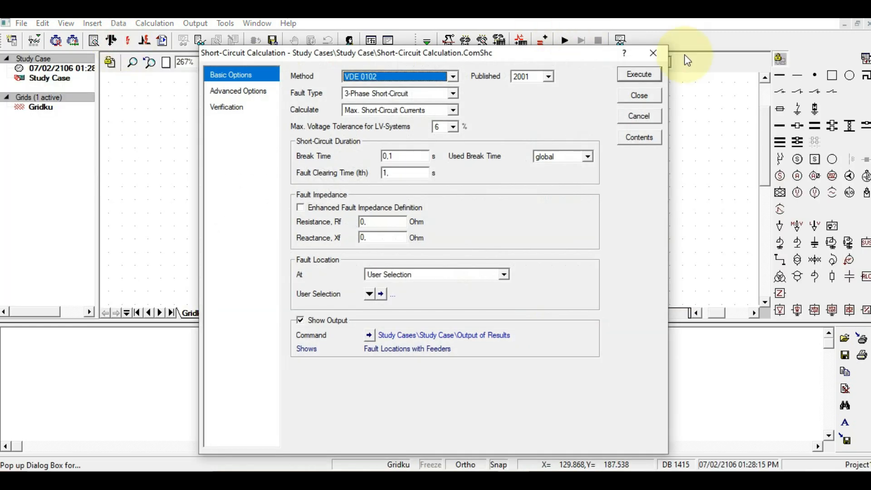
pyautogui.click(653, 53)
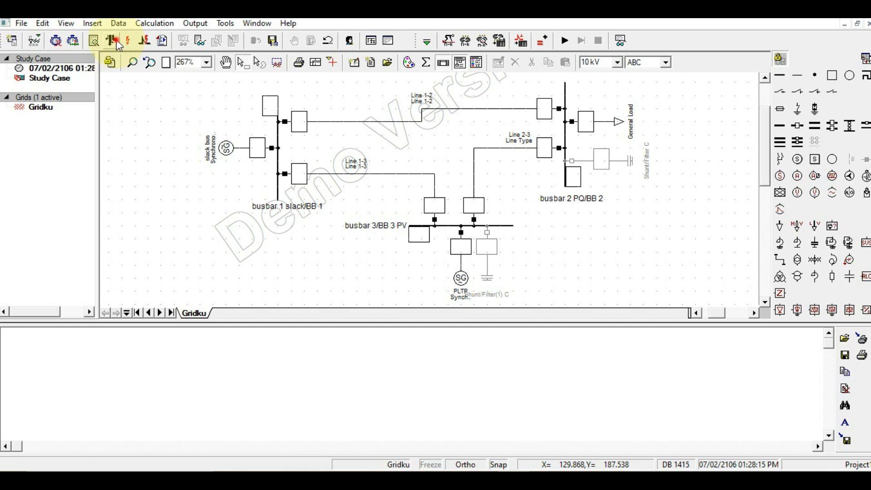
pyautogui.click(112, 41)
pyautogui.click(634, 89)
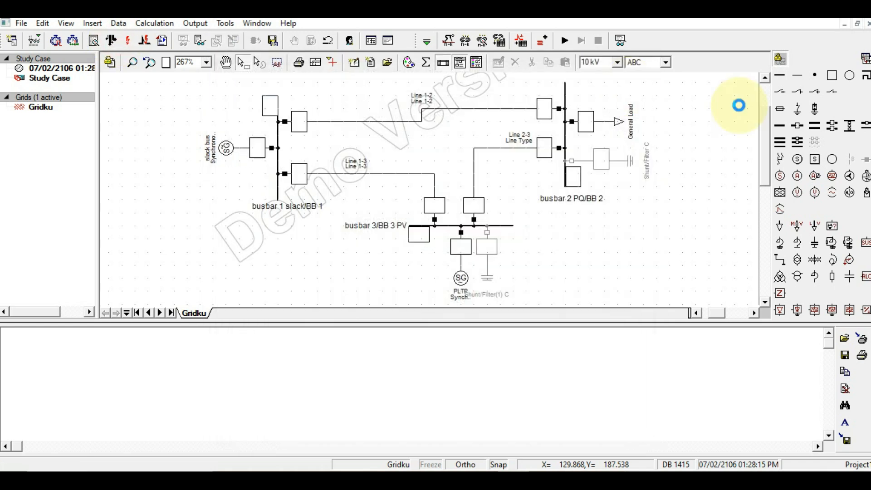
pyautogui.moveTo(764, 133); pyautogui.dragTo(764, 133)
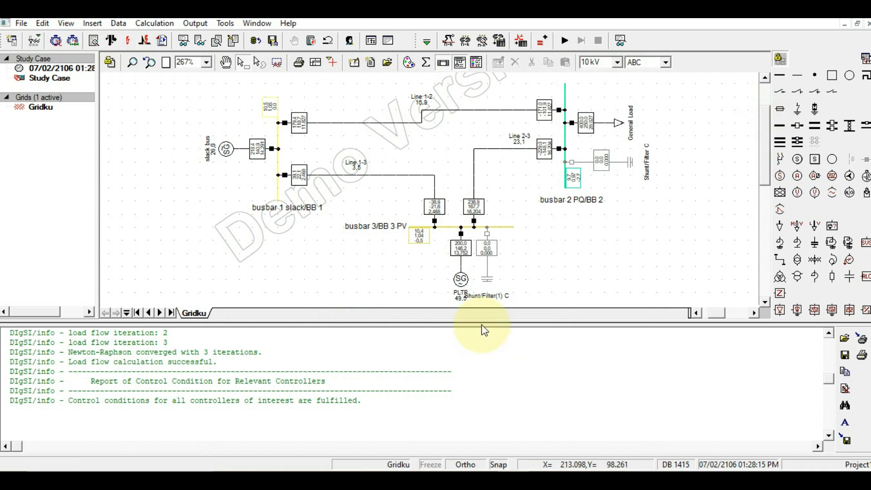
# Shrink the output window to enlarge the diagram area and set the diagram zoom to 300%.
pyautogui.moveTo(478, 320); pyautogui.dragTo(467, 397)
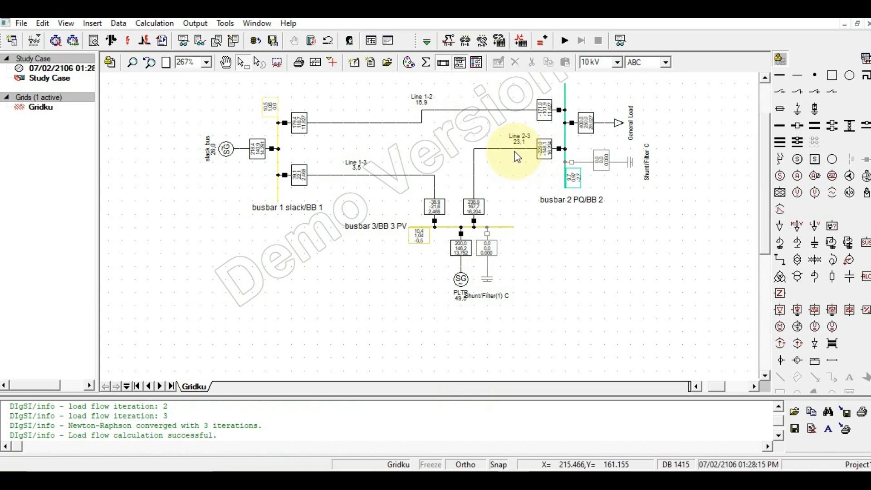
pyautogui.doubleClick(188, 64)
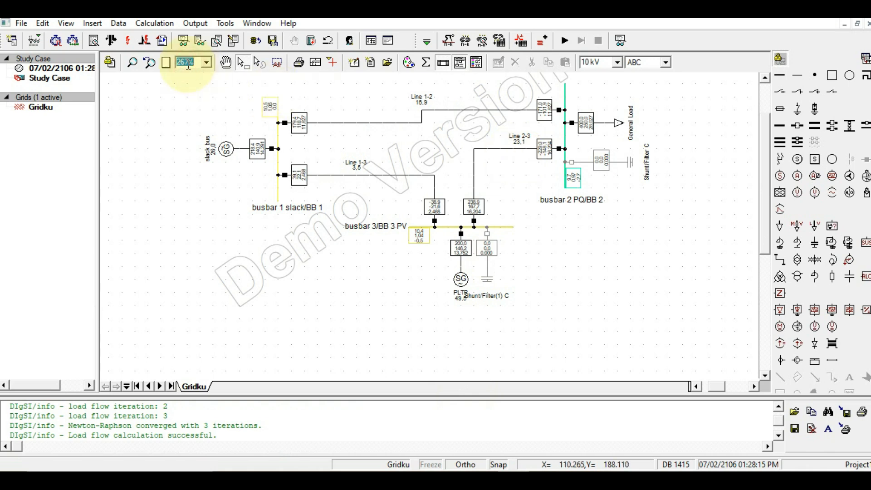
pyautogui.write('300')
pyautogui.press('Return')
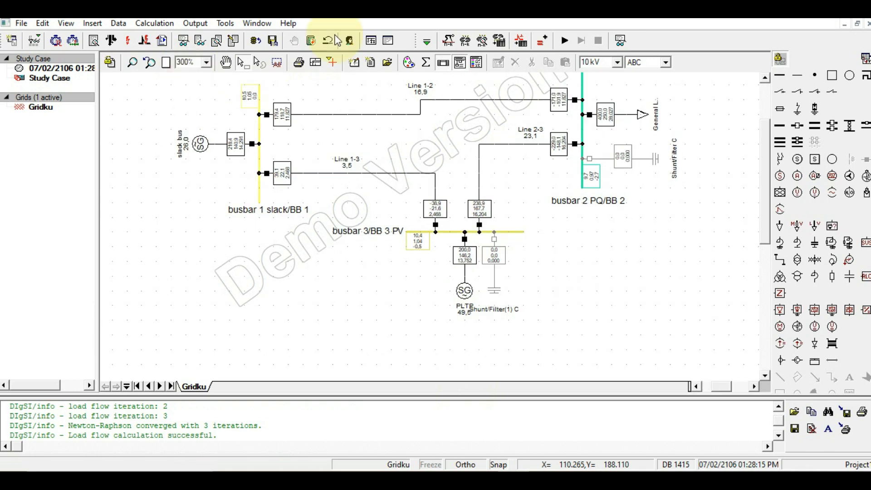
pyautogui.scroll(1, 767, 152)
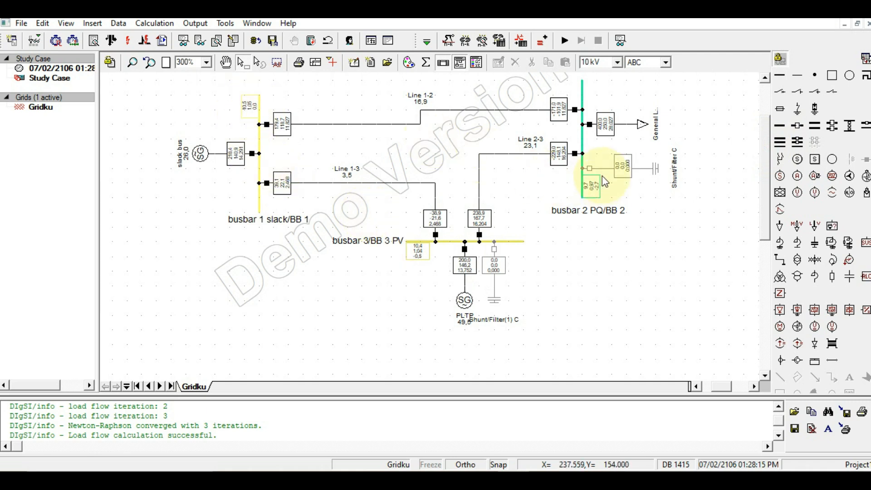
# Examine the load flow results at busbar 2, the slack generator, the PLTP generator and the general load.
pyautogui.moveTo(592, 190)
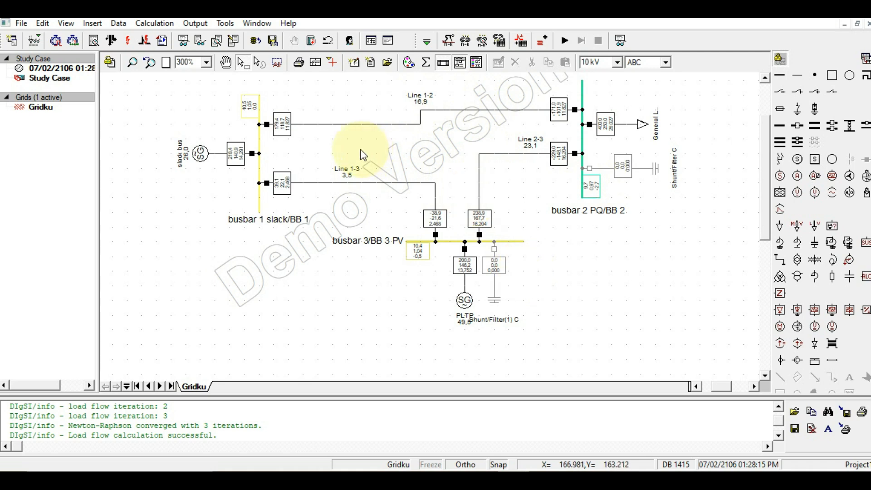
pyautogui.moveTo(230, 158)
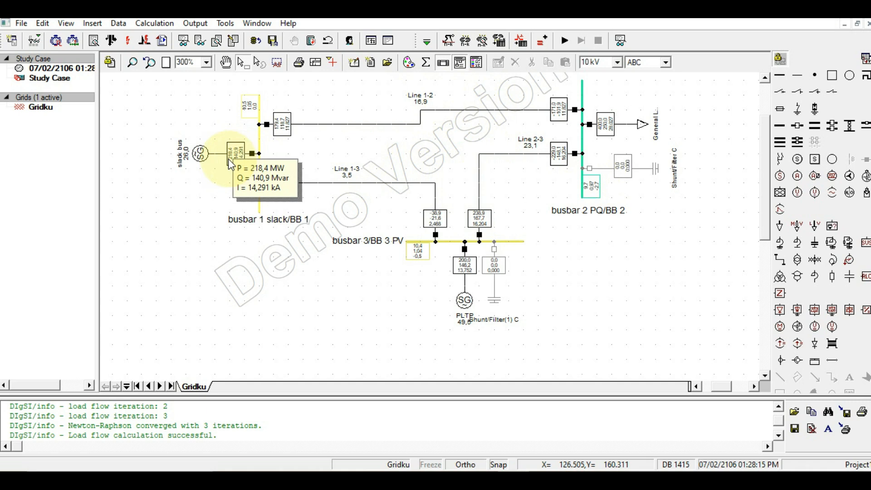
pyautogui.moveTo(467, 268)
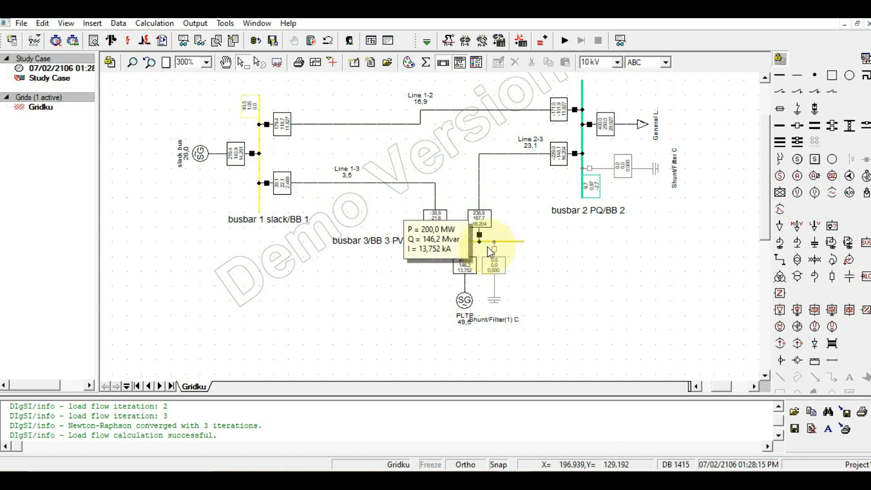
pyautogui.moveTo(611, 131)
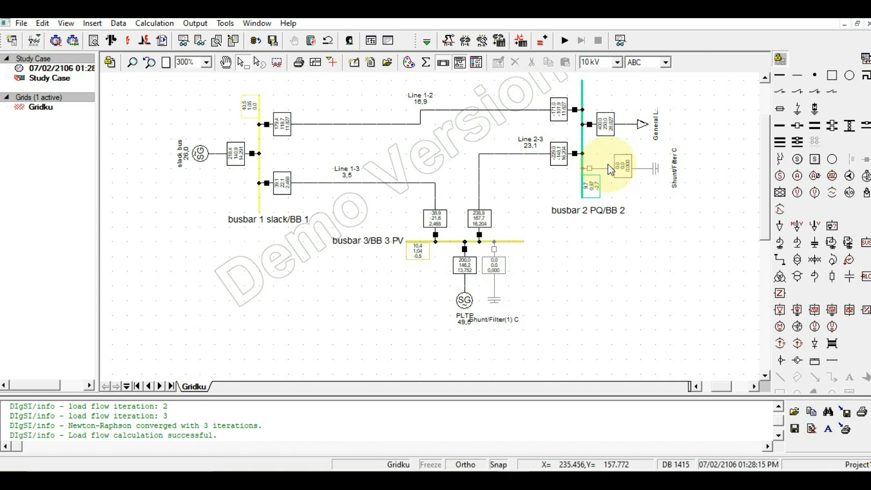
pyautogui.moveTo(764, 173); pyautogui.dragTo(764, 158)
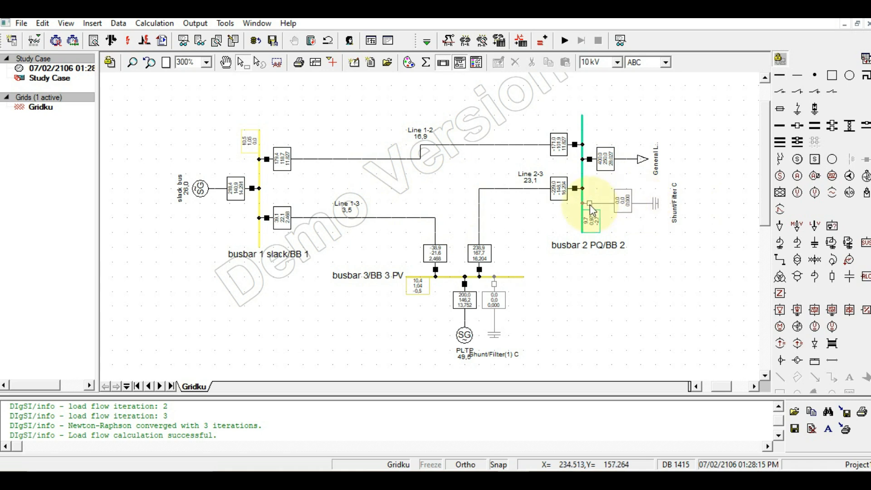
pyautogui.moveTo(591, 224)
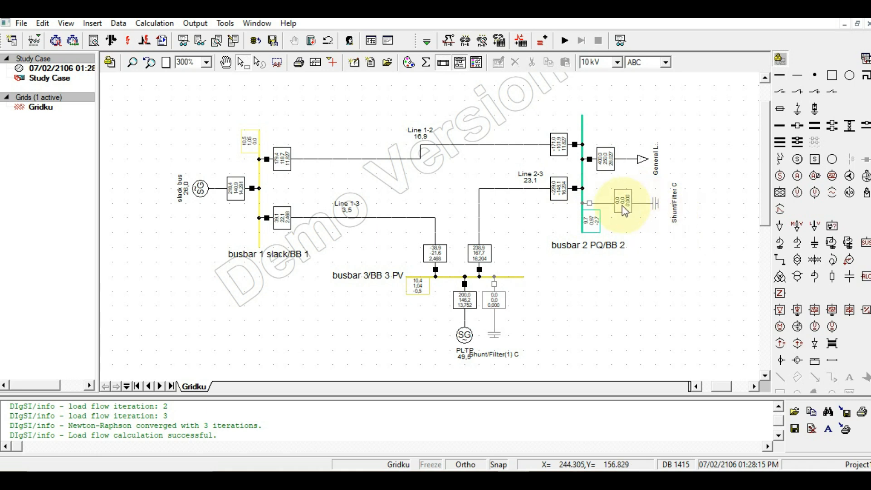
# Connect Shunt/Filter C to busbar 2 by closing its switch, and review the shunt's basic data.
pyautogui.click(591, 203)
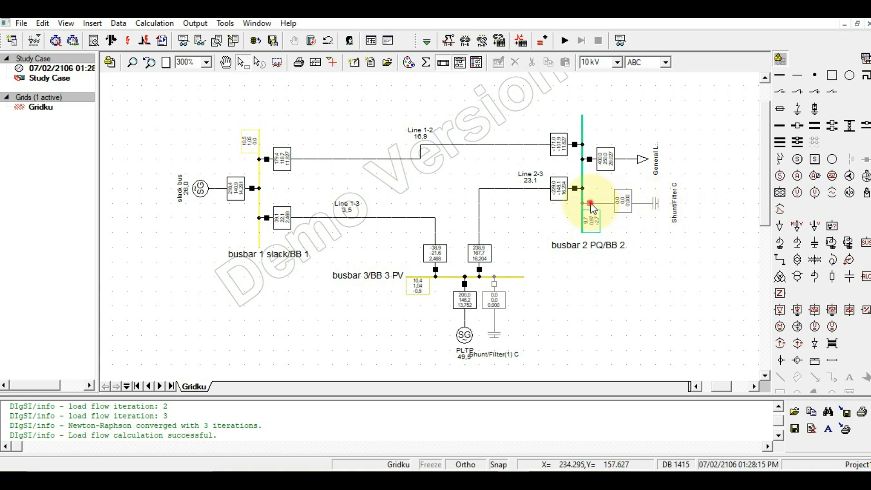
pyautogui.click(591, 204)
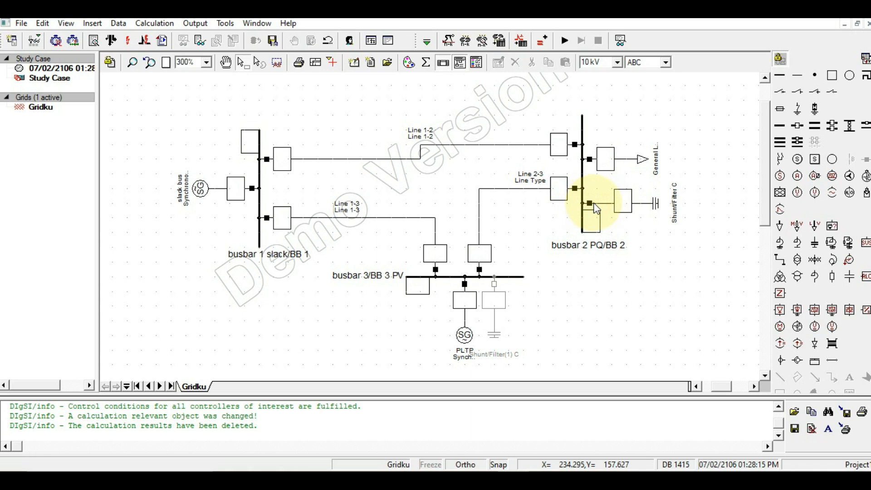
pyautogui.click(655, 201)
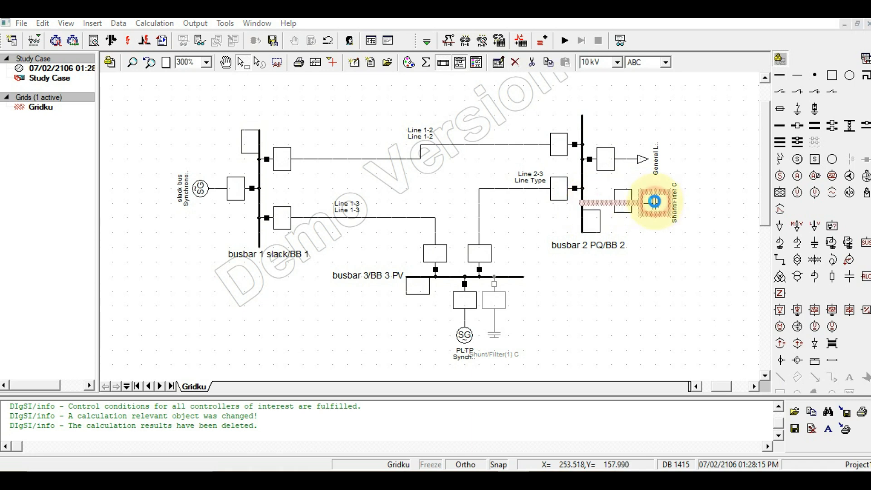
pyautogui.doubleClick(654, 202)
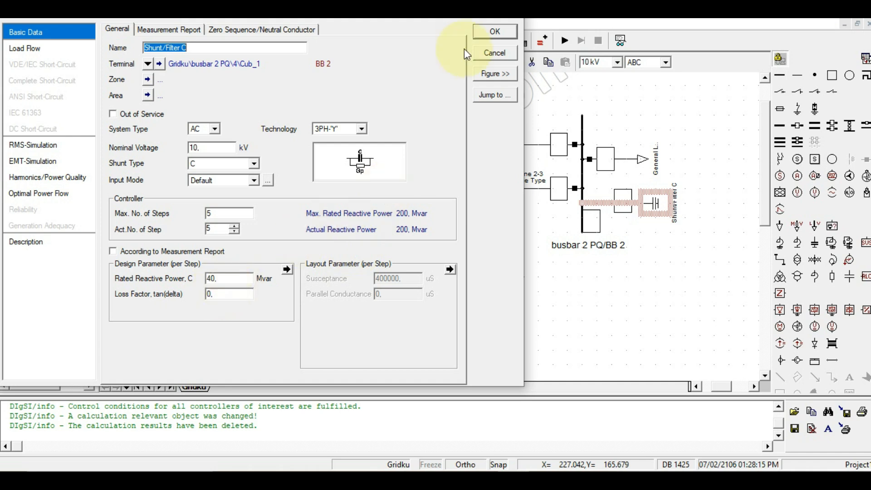
pyautogui.click(495, 31)
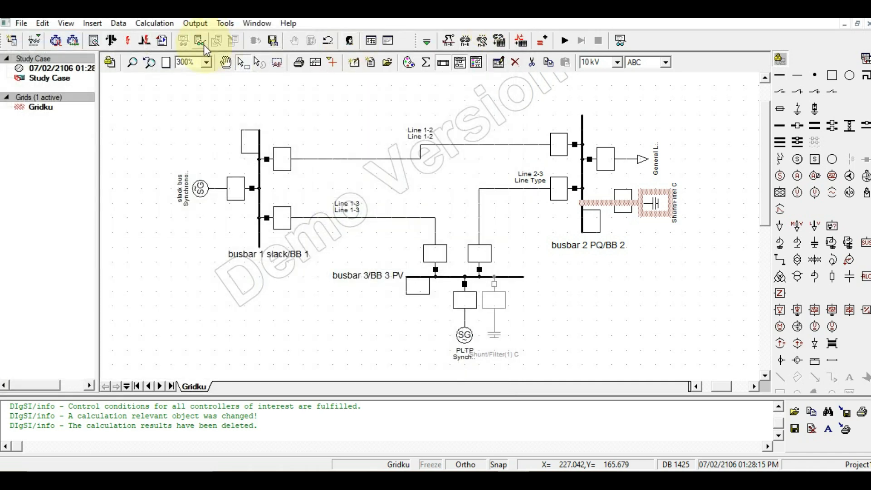
# Rerun the load flow calculation with Shunt/Filter C connected at busbar 2.
pyautogui.click(317, 130)
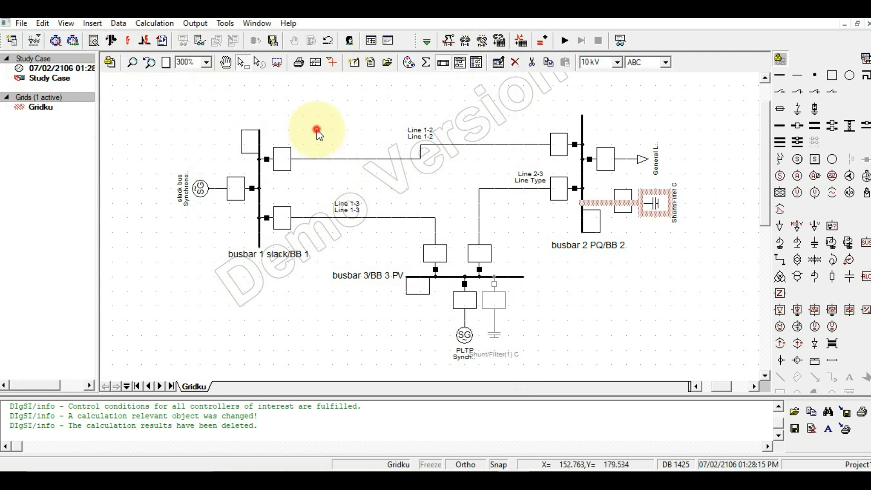
pyautogui.click(111, 40)
pyautogui.click(624, 87)
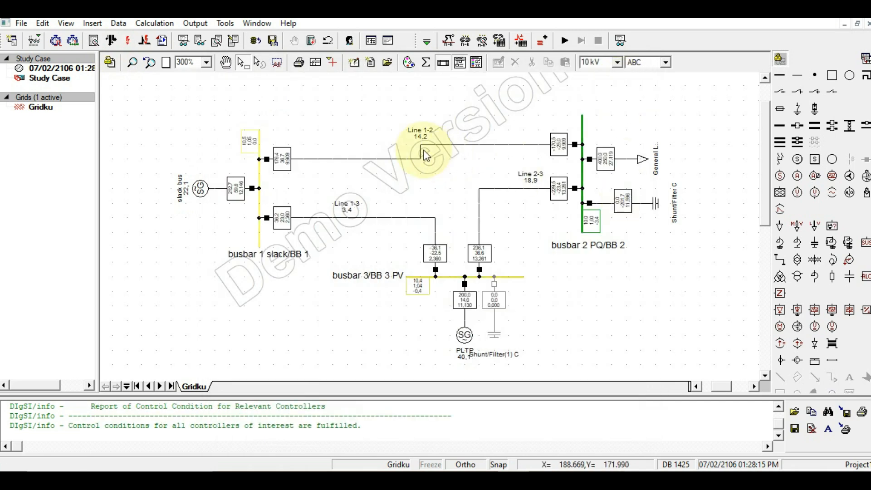
# Review the load flow's active power control and advanced options, then run the calculation with Newton-Raphson (Power Equations, classical).
pyautogui.click(114, 43)
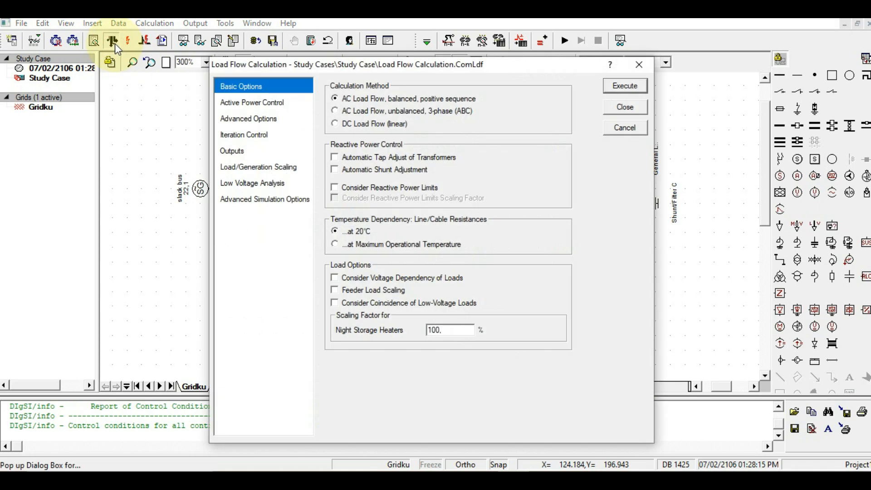
pyautogui.click(270, 103)
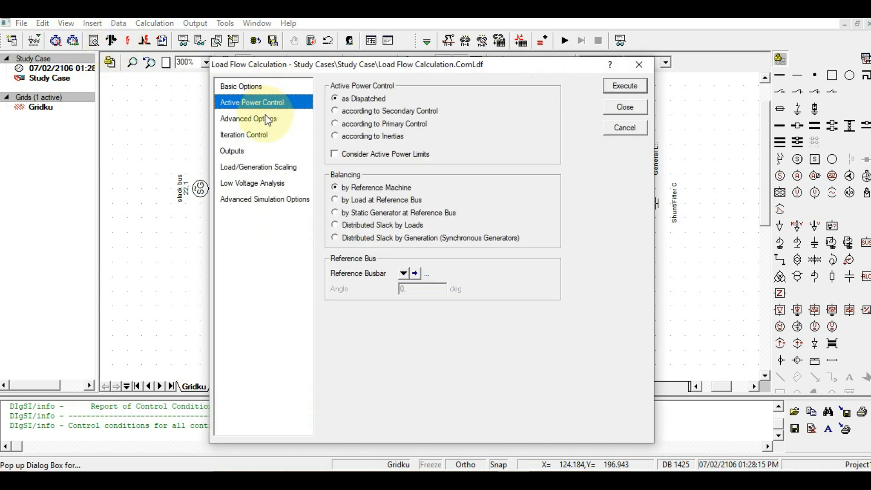
pyautogui.click(267, 118)
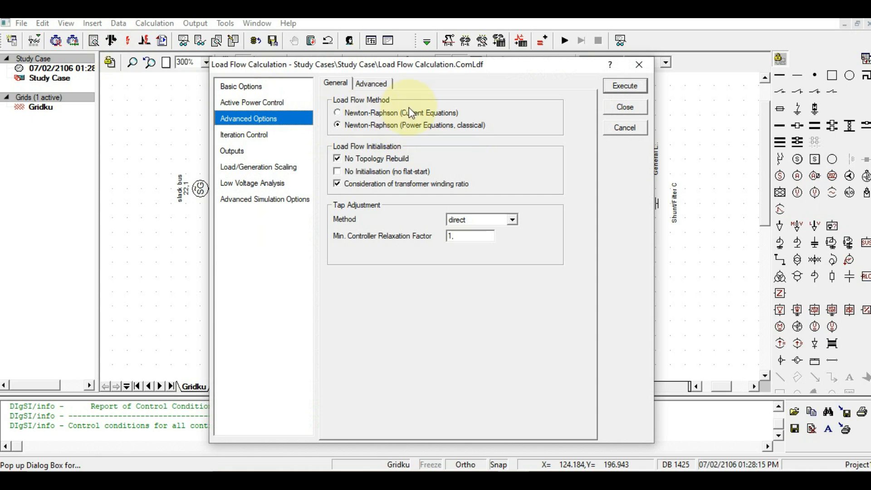
pyautogui.click(613, 86)
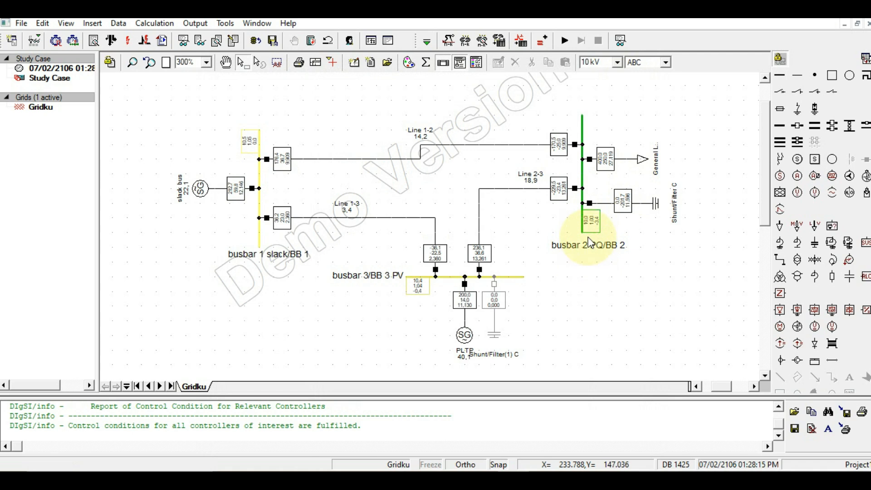
# Check the results at busbar 2 and the slack generator, and note "218 mw - 212 mw" in a blank Notepad document.
pyautogui.moveTo(590, 228)
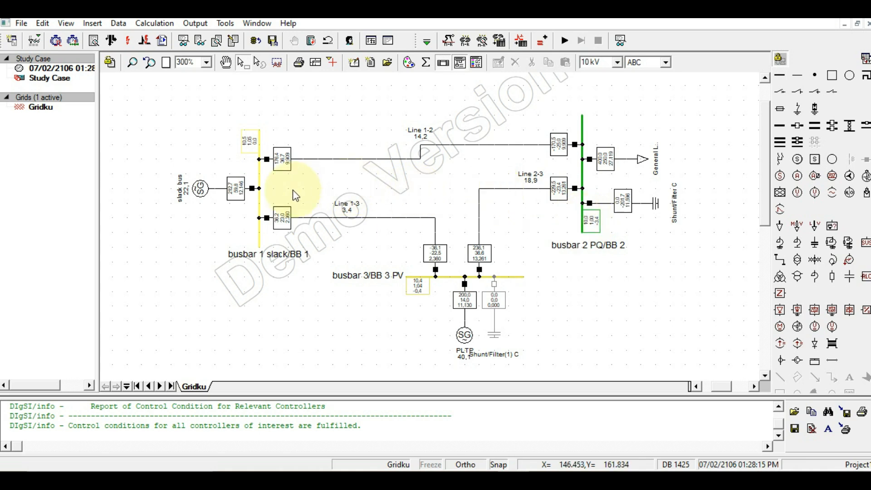
pyautogui.moveTo(230, 192)
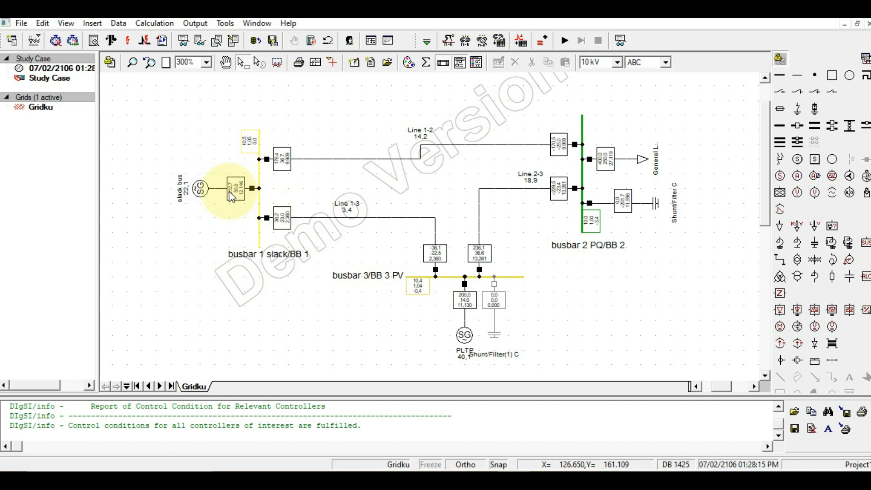
pyautogui.press('super')
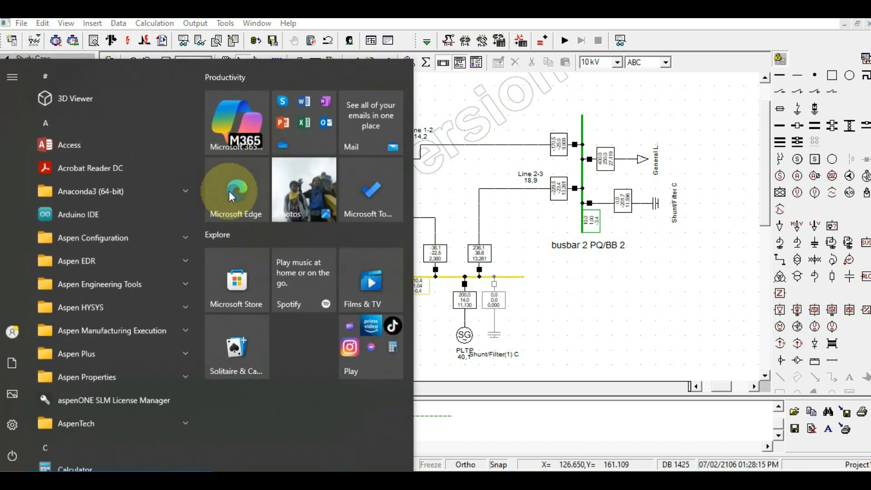
pyautogui.press('super')
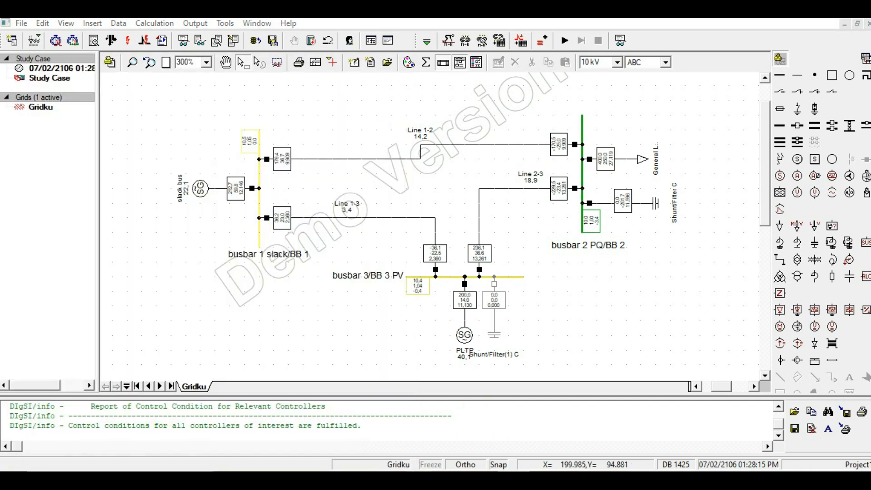
pyautogui.moveTo(549, 410)
pyautogui.click(526, 419)
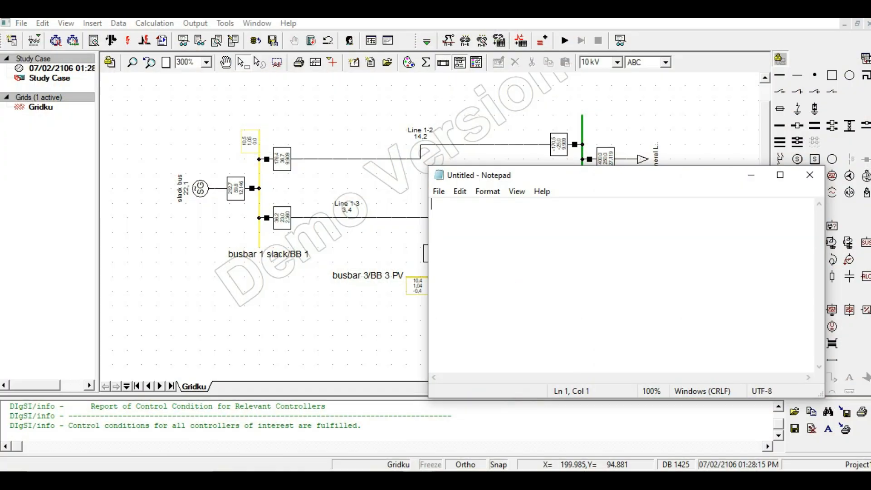
pyautogui.click(525, 307)
pyautogui.write('218 ')
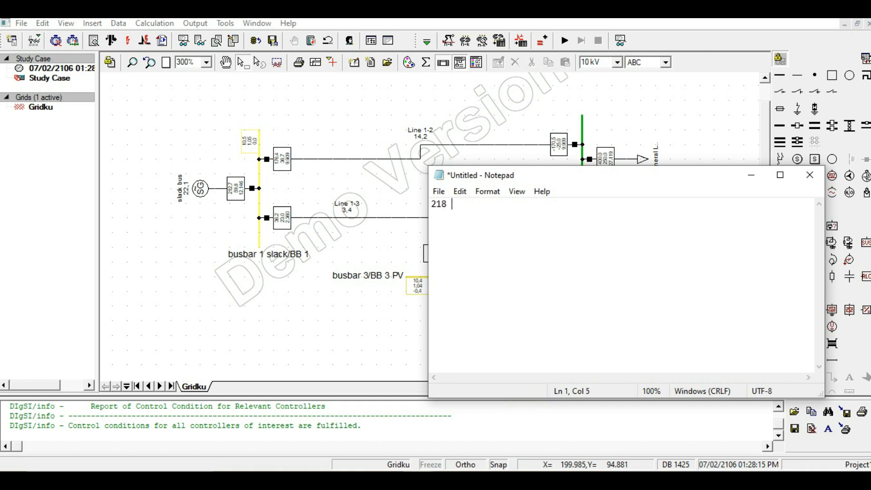
pyautogui.write('mw - 212 mw')
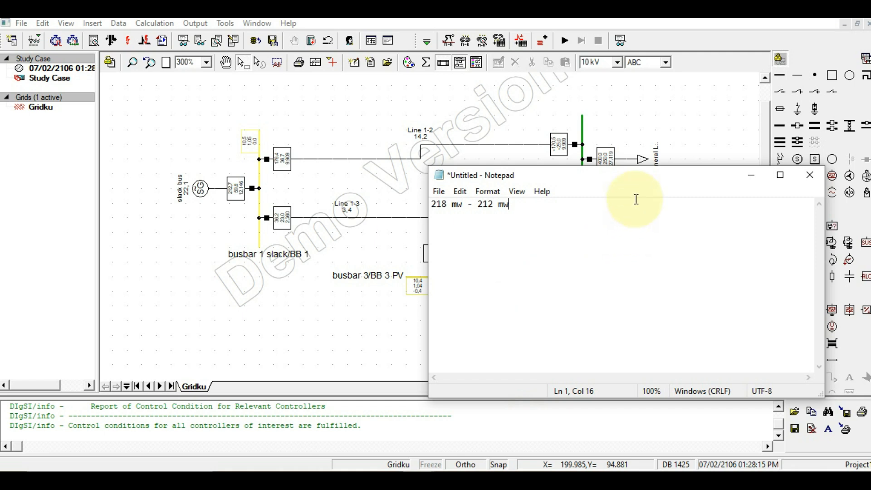
# Switch back to PowerFactory and examine the load flow results at the slack and PLTP generators, busbar 2, Shunt/Filter C, Line 2-3 and the general load.
pyautogui.click(633, 132)
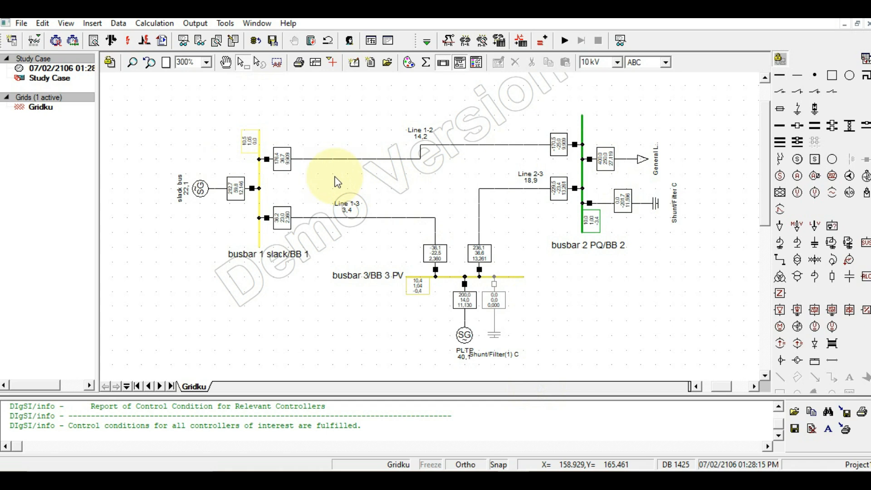
pyautogui.moveTo(233, 193)
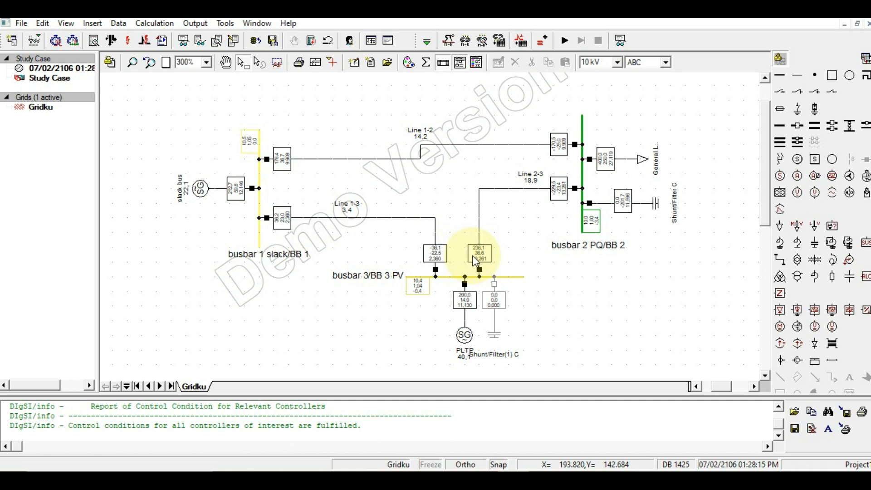
pyautogui.moveTo(466, 299)
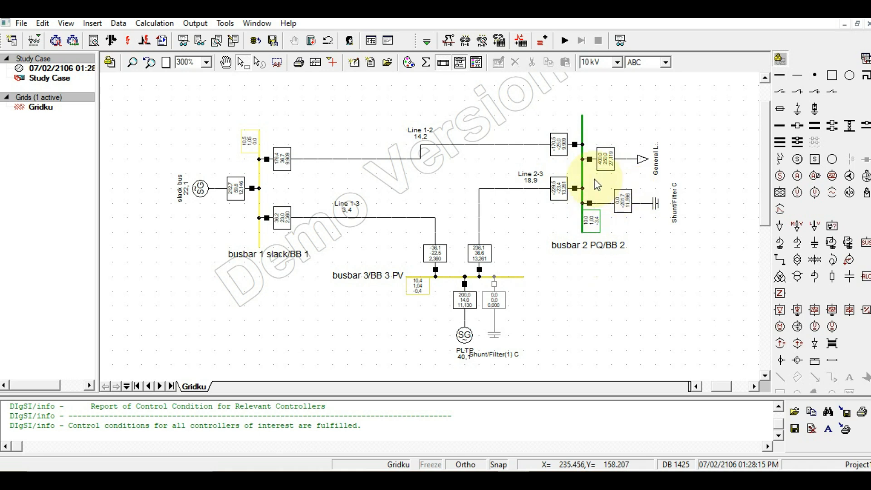
pyautogui.moveTo(599, 240)
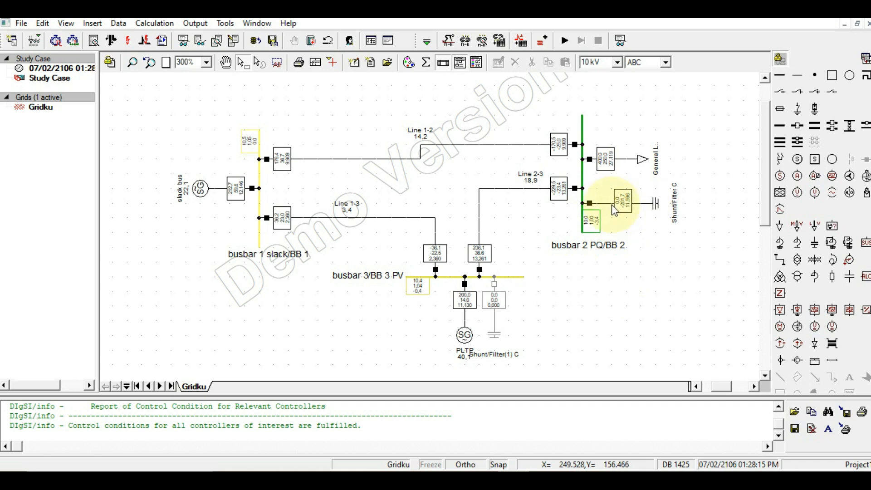
pyautogui.moveTo(559, 193)
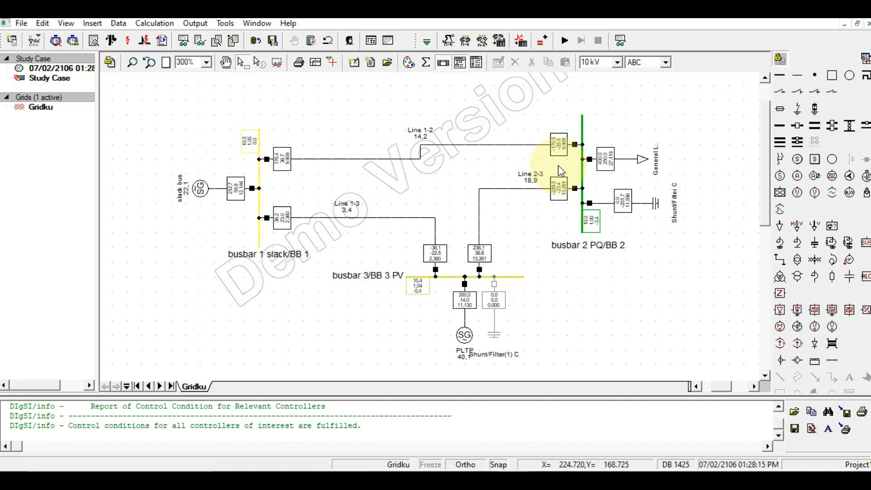
pyautogui.moveTo(615, 157)
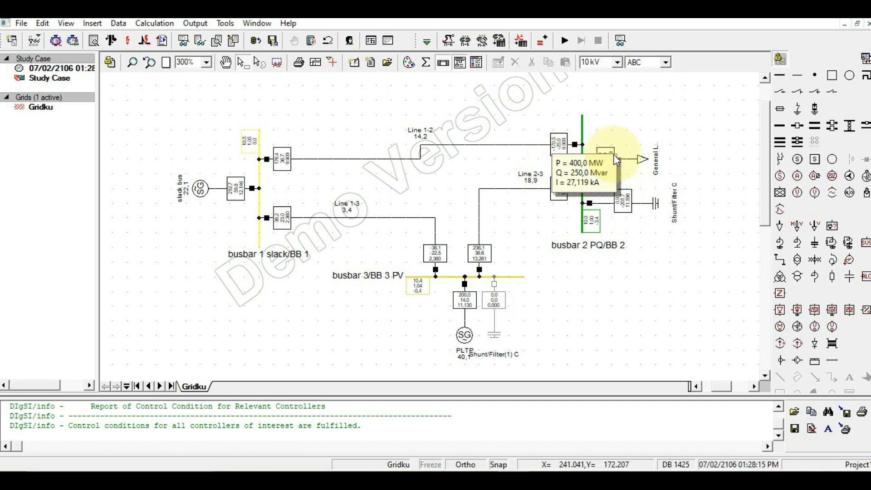